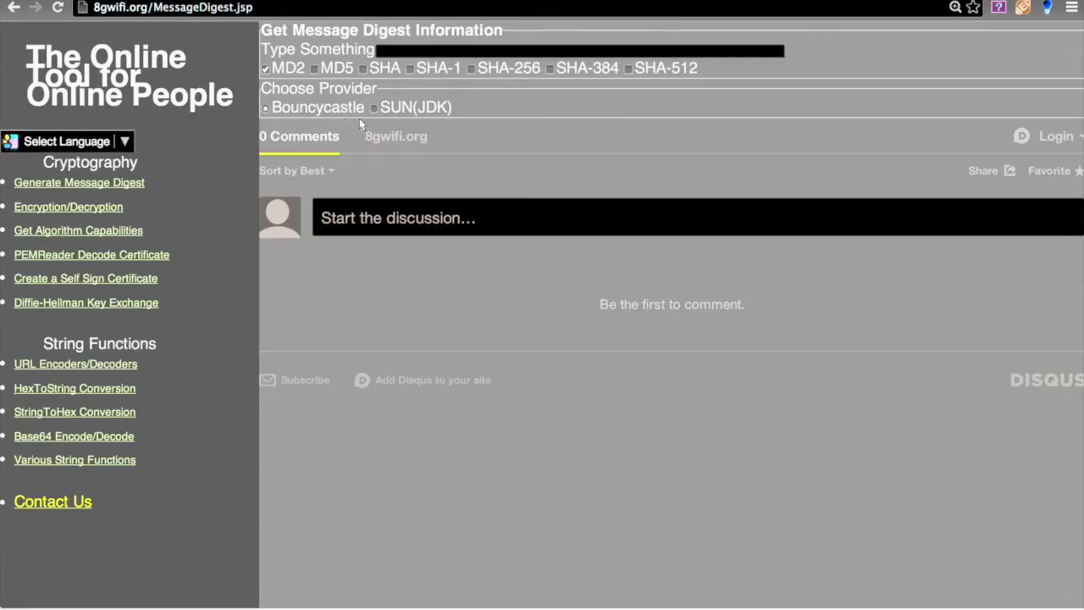
- Point out the Bouncycastle and SUN providers and enter 'youtubedemo' as the text to digest
double_click(323, 107)
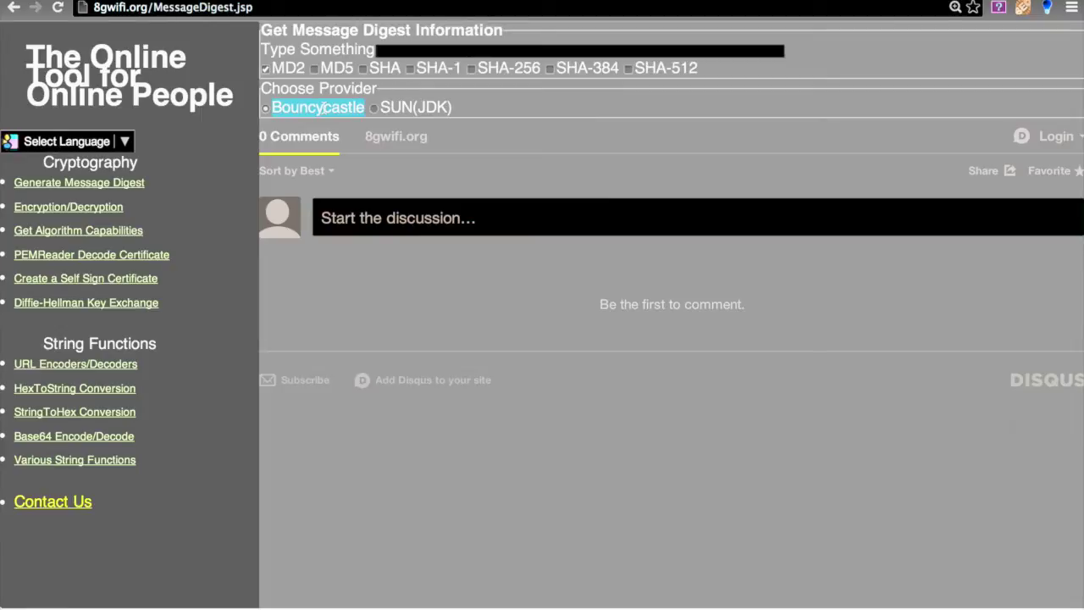
double_click(396, 108)
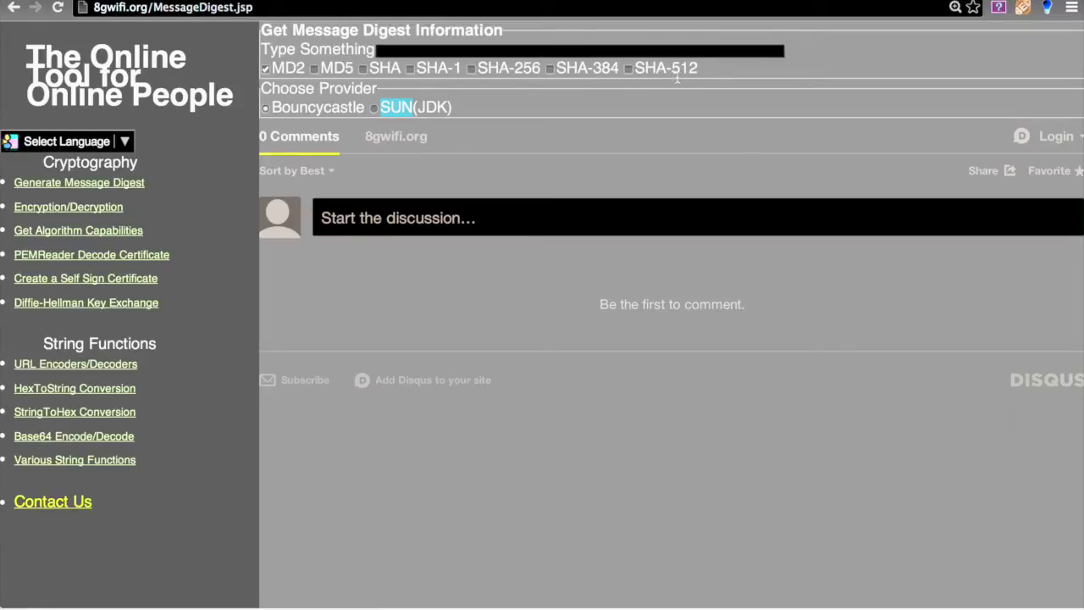
click(619, 51)
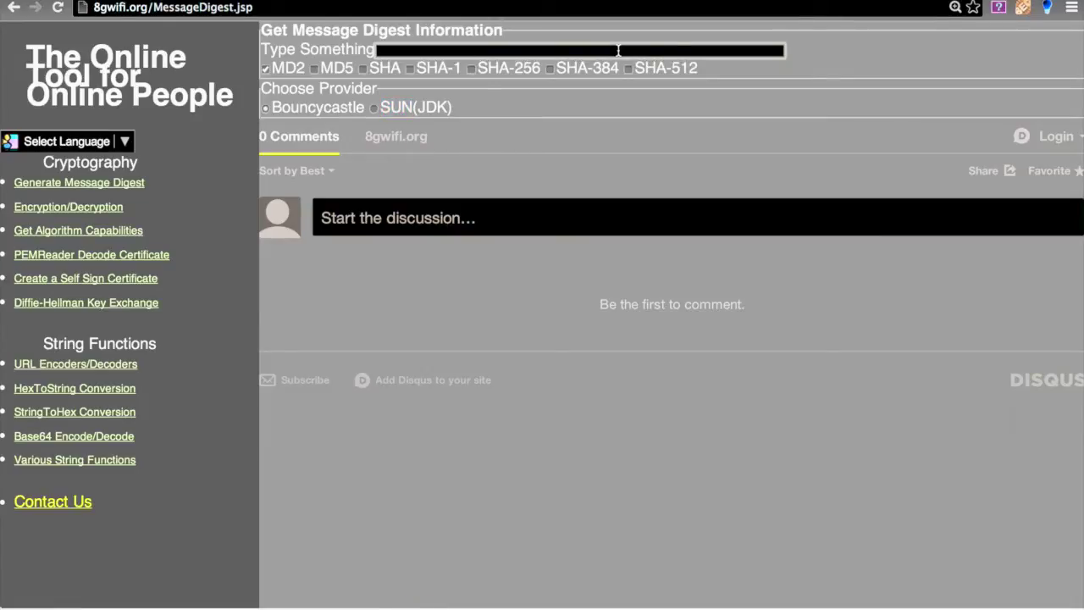
text(youtubedemo)
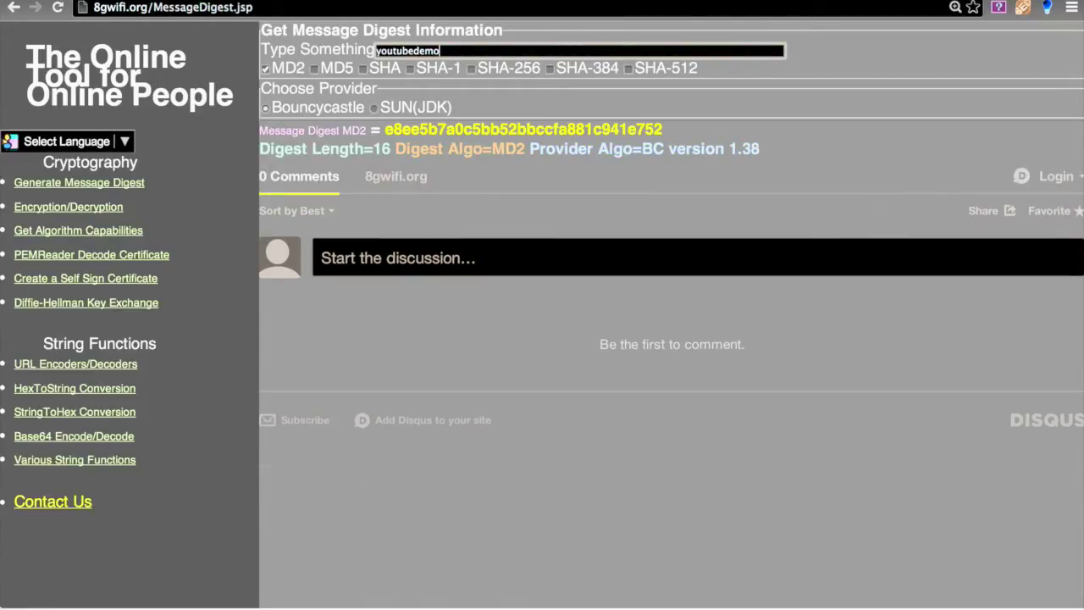
- Highlight the MD2 digest e8ee5b7a0c5bb52bbccfa881c941e752, then switch the provider to SUN(JDK)
double_click(427, 50)
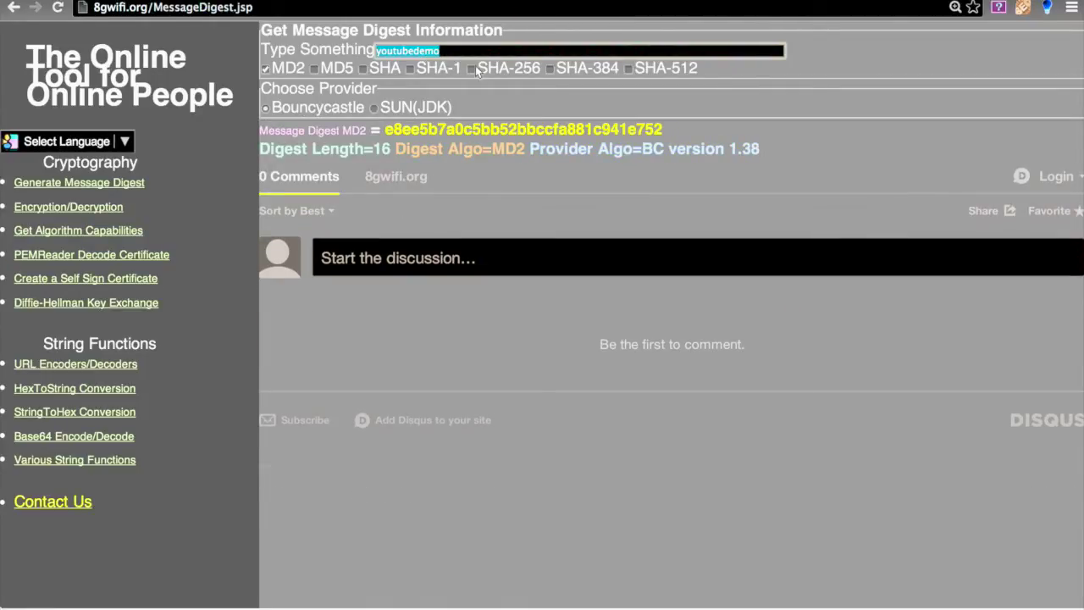
drag(384, 130, 663, 132)
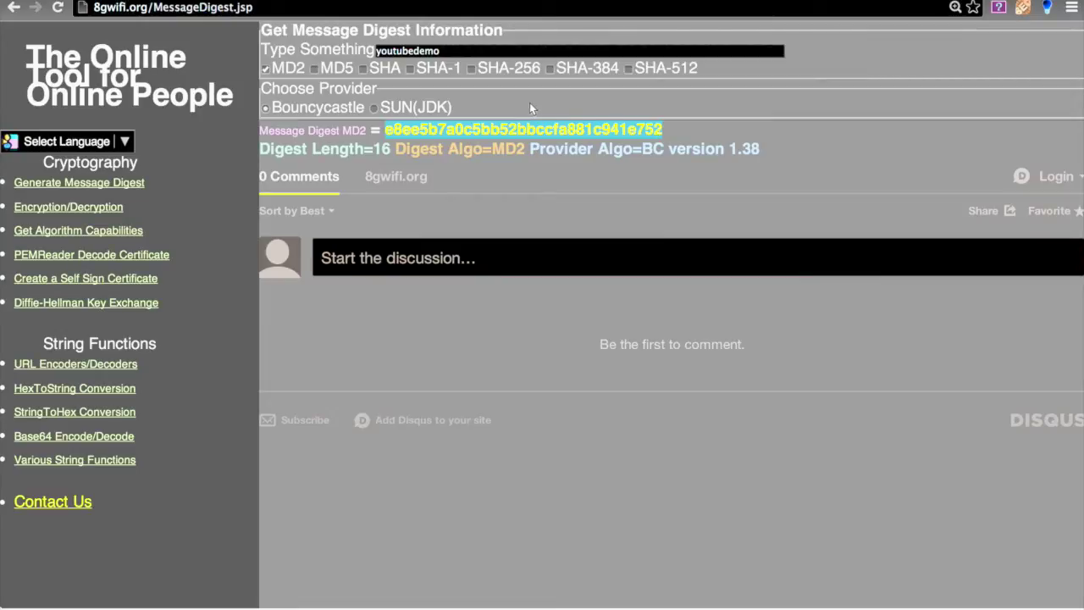
click(374, 110)
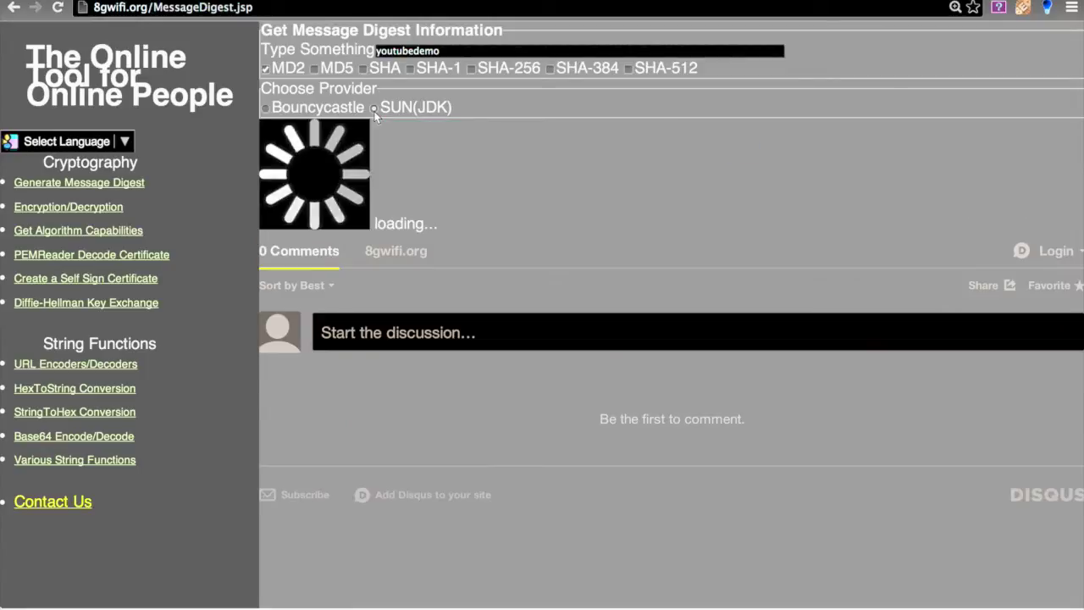
- Highlight the SUN result's MD2 hash, length 16, algorithm MD2 and provider SUN, then return to Bouncycastle
drag(386, 129, 664, 130)
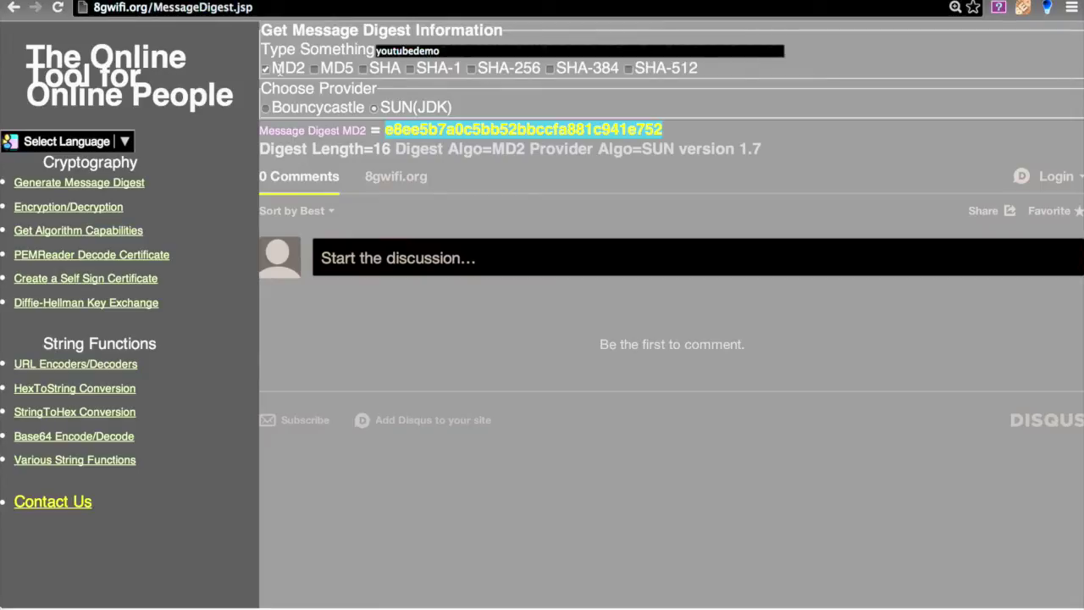
click(383, 150)
double_click(384, 150)
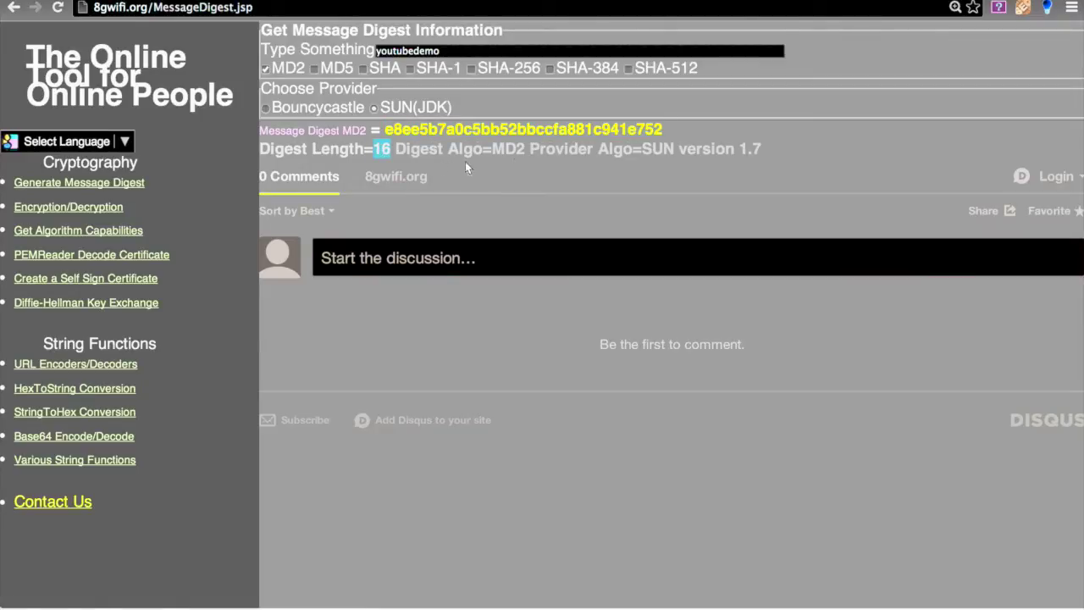
double_click(509, 149)
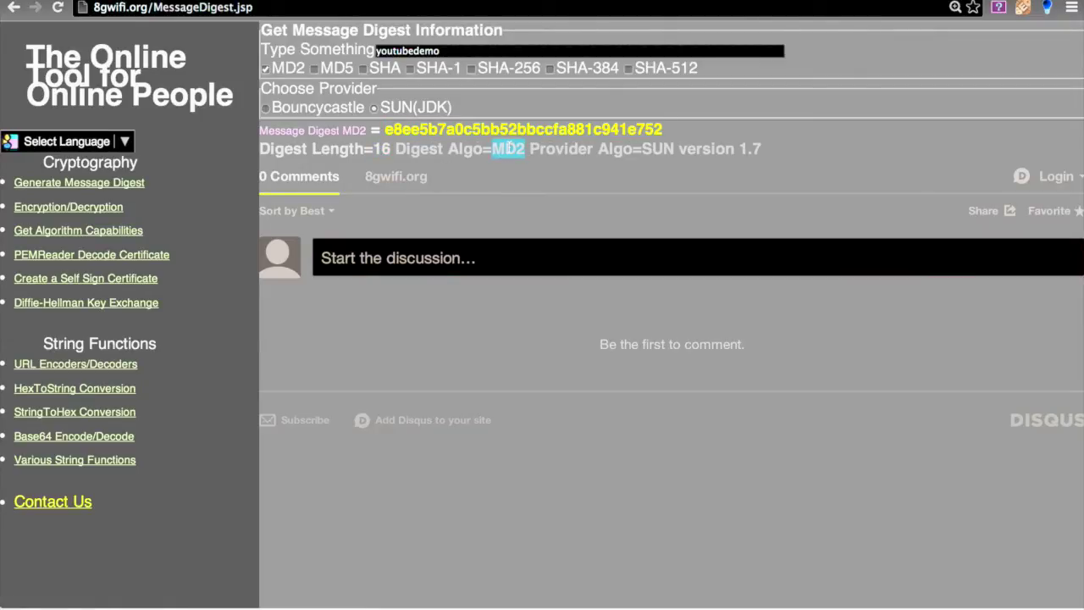
double_click(655, 150)
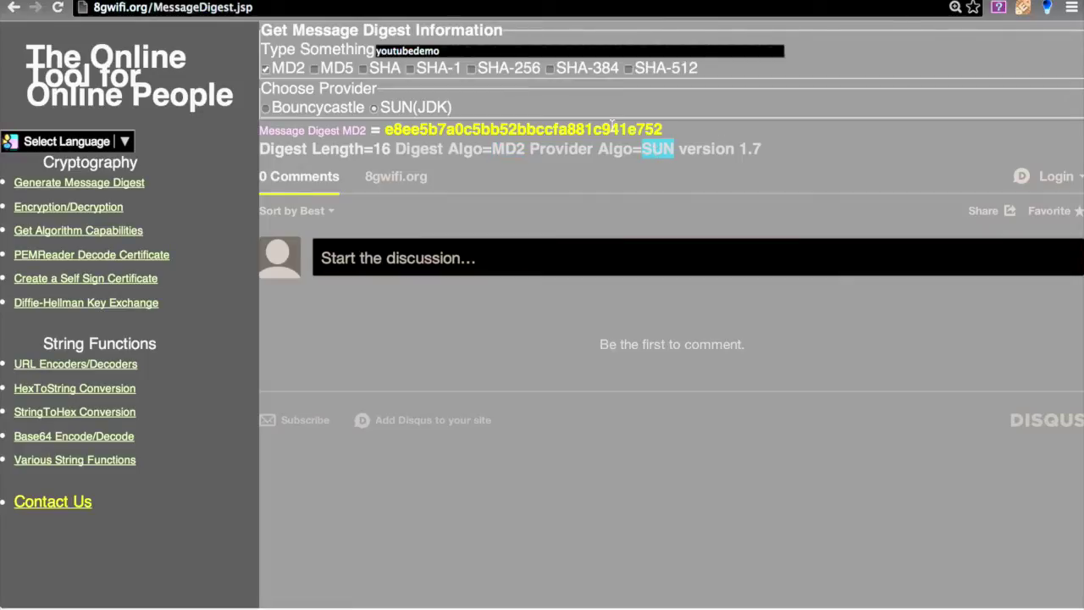
double_click(532, 128)
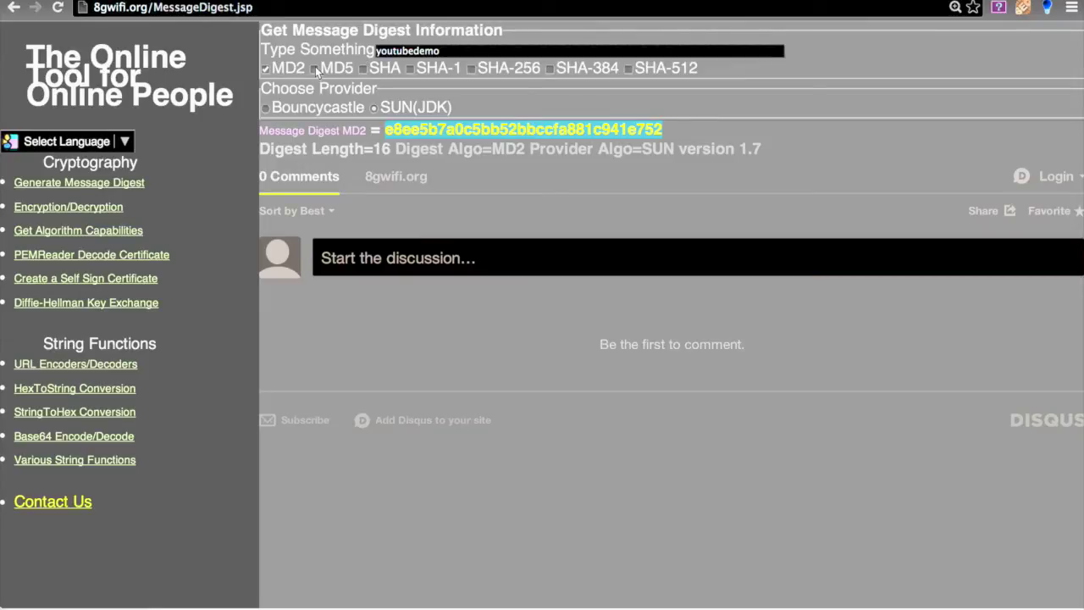
click(366, 106)
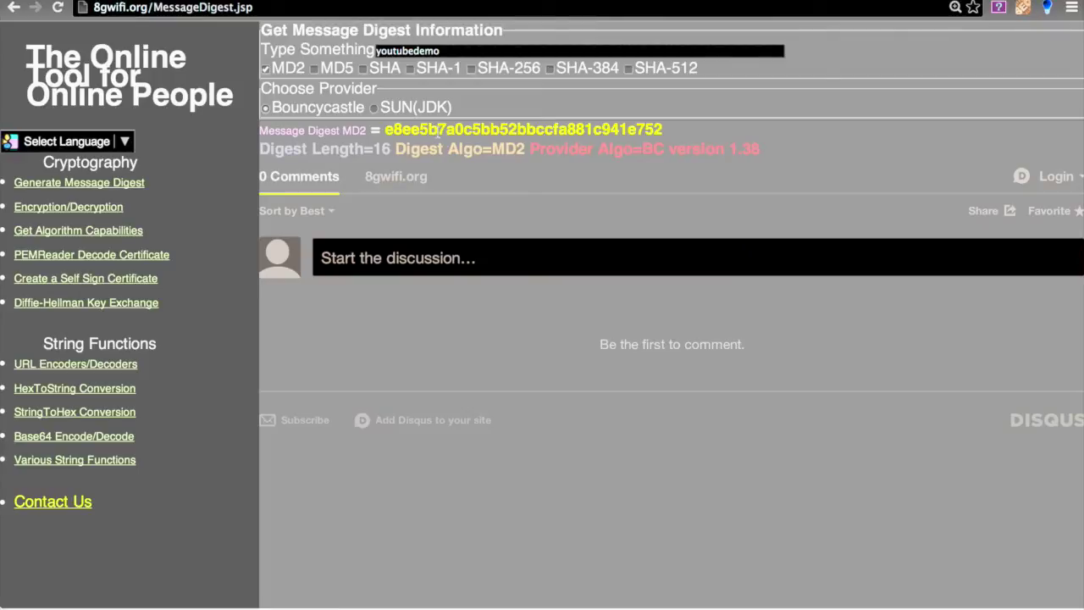
- Highlight the Bouncycastle MD2 hash and add the MD5 digest
drag(385, 129, 666, 131)
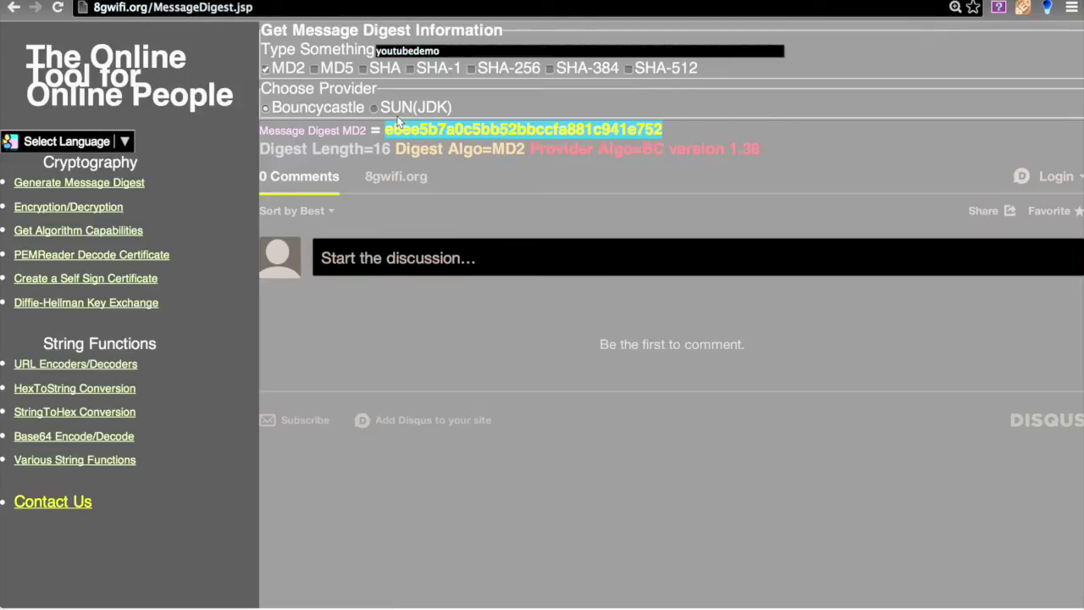
click(315, 67)
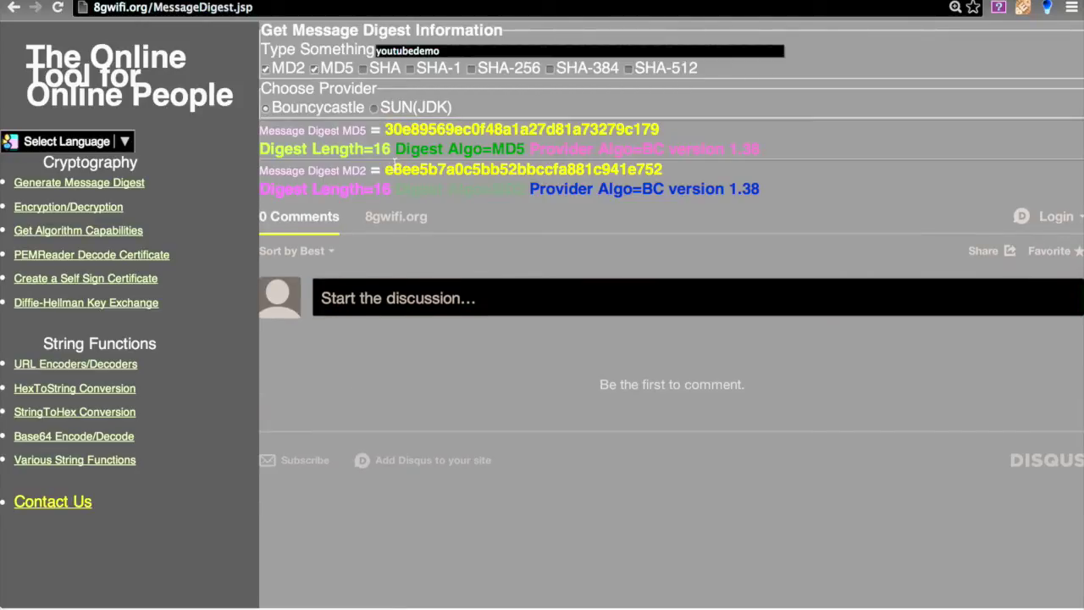
- Review the MD5 digest and its length 16, then add the SHA digest
click(379, 149)
drag(386, 130, 663, 128)
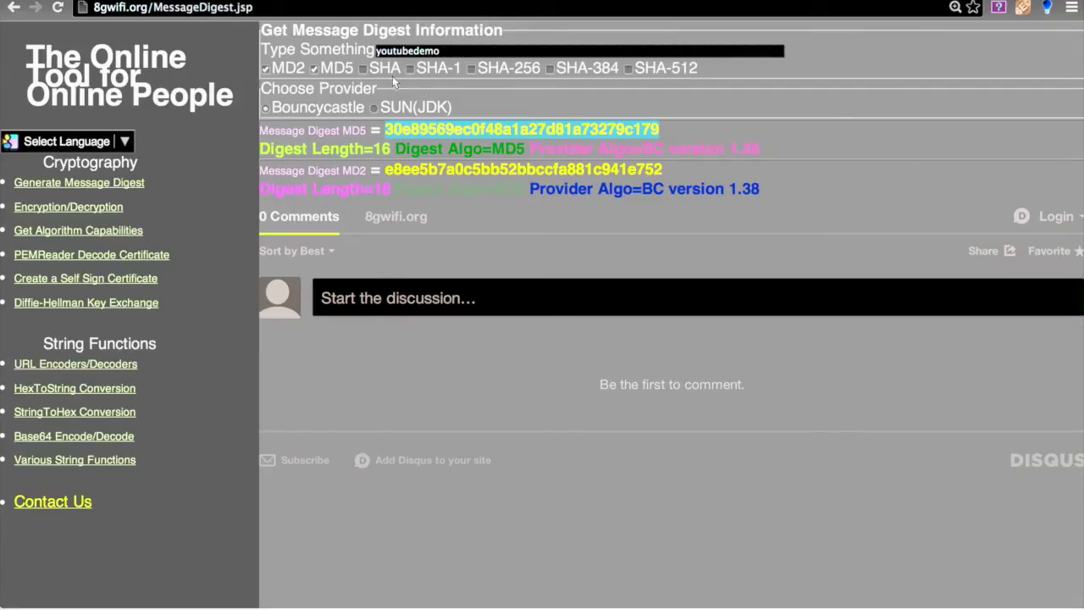
click(365, 67)
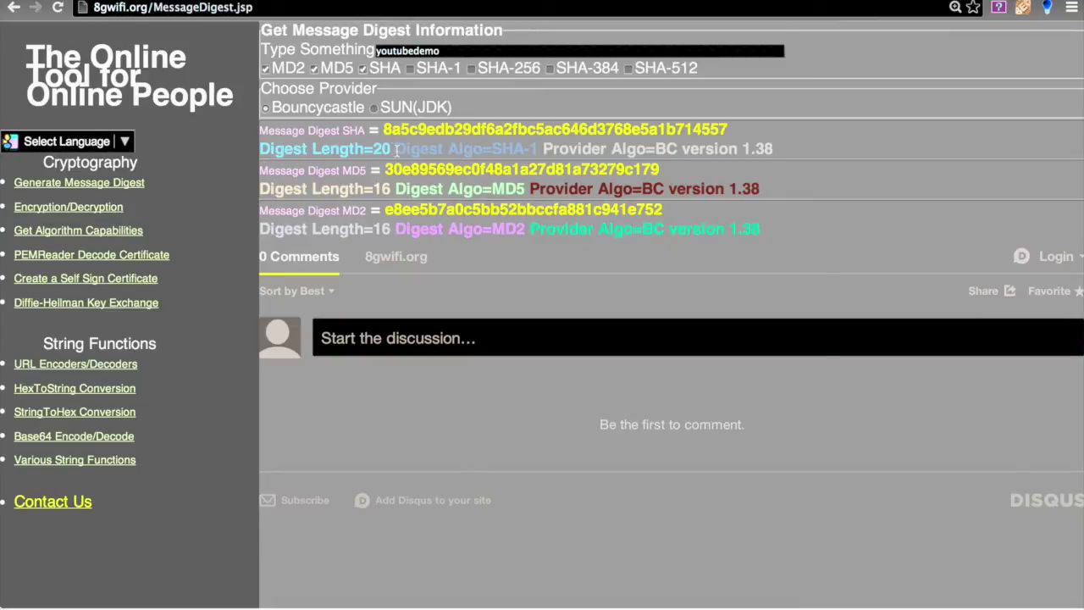
- Highlight the SHA digest, its length 20 and algorithm label, then add SHA-1
drag(393, 148, 264, 150)
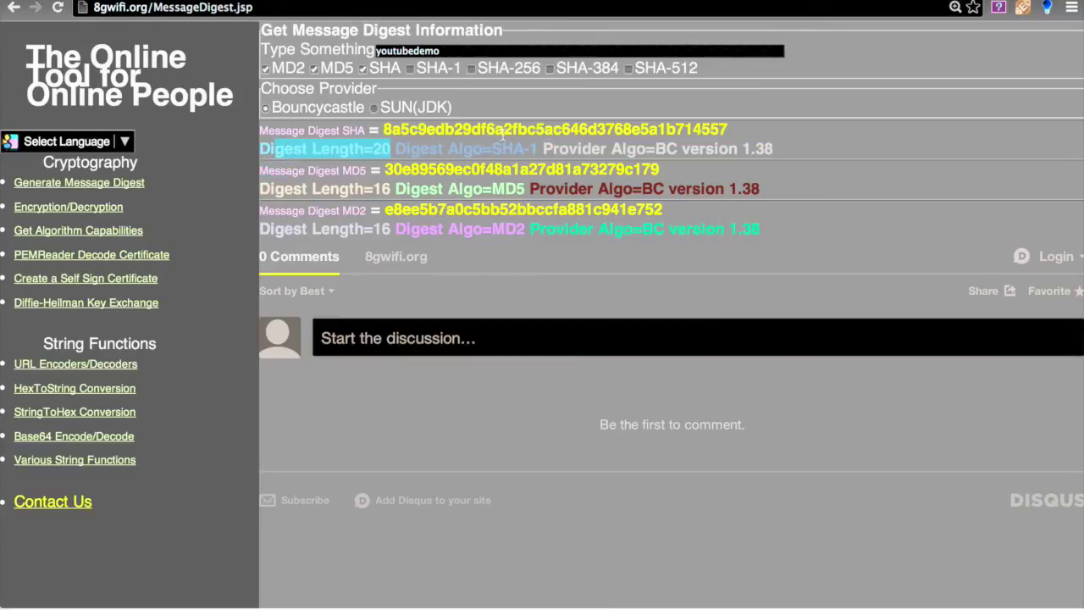
double_click(497, 131)
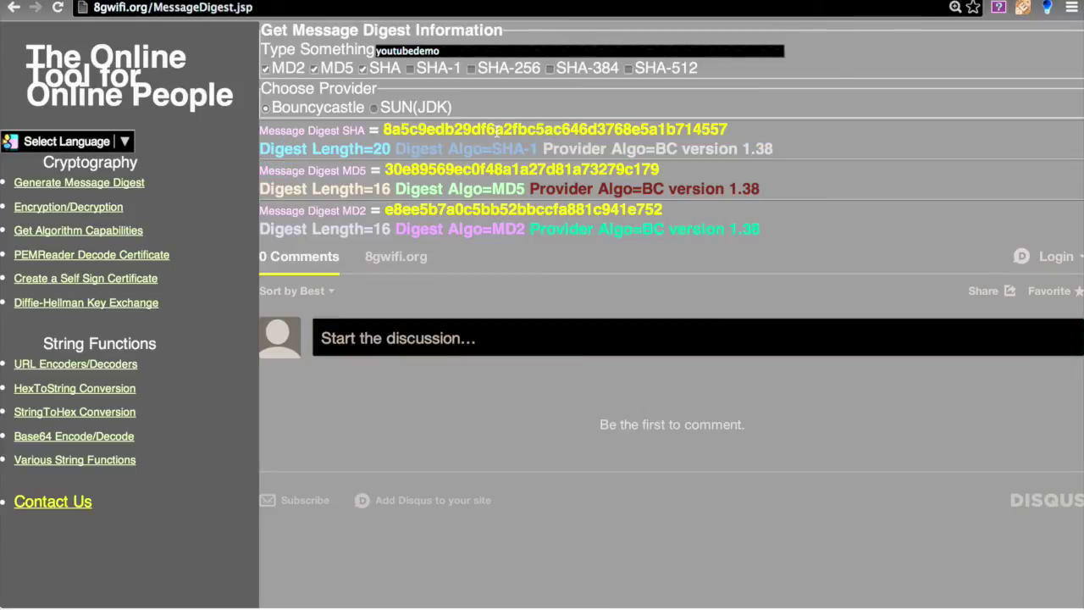
drag(395, 150, 537, 150)
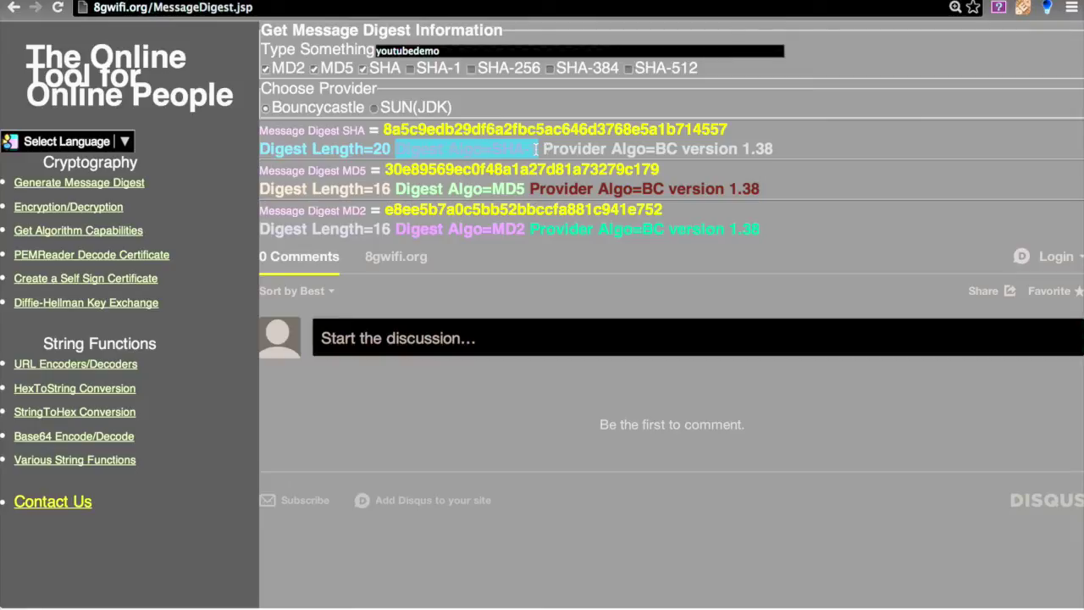
click(410, 69)
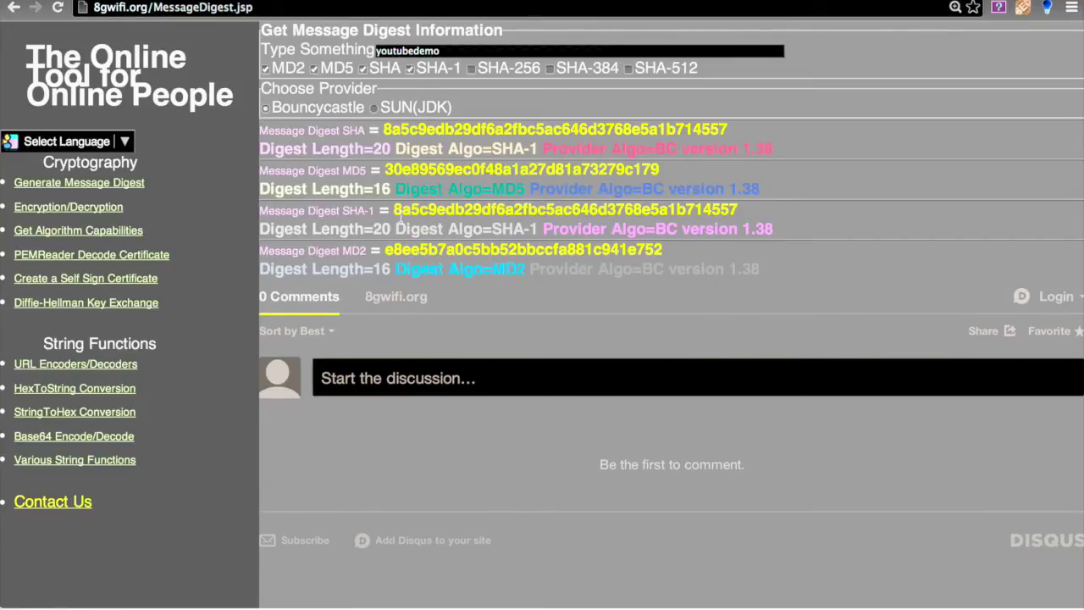
- Highlight the SHA-1 digest, its length 20 and algorithm name
double_click(441, 210)
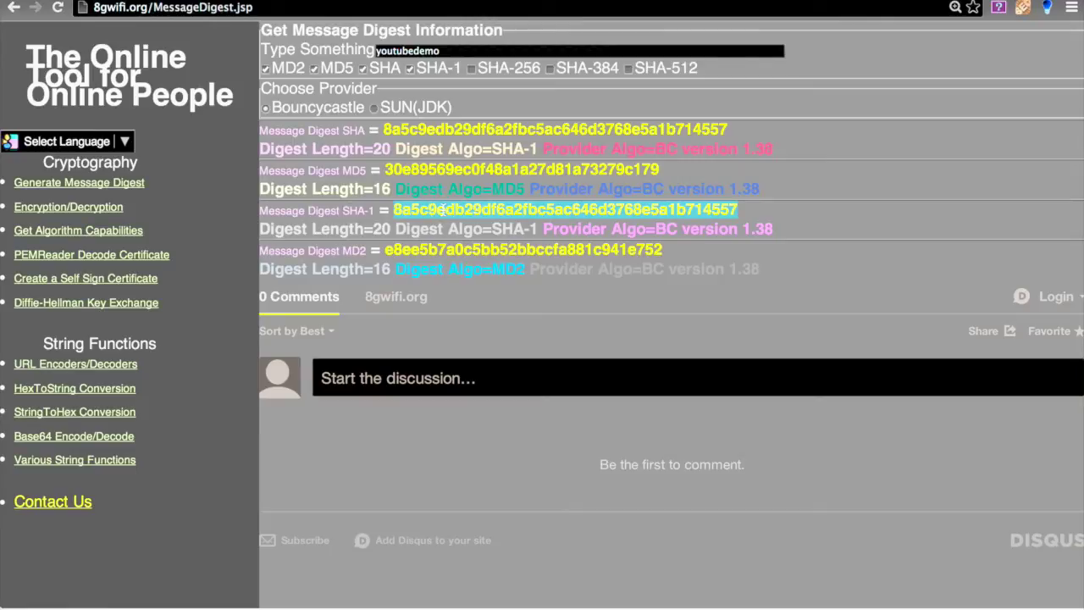
drag(391, 228, 263, 229)
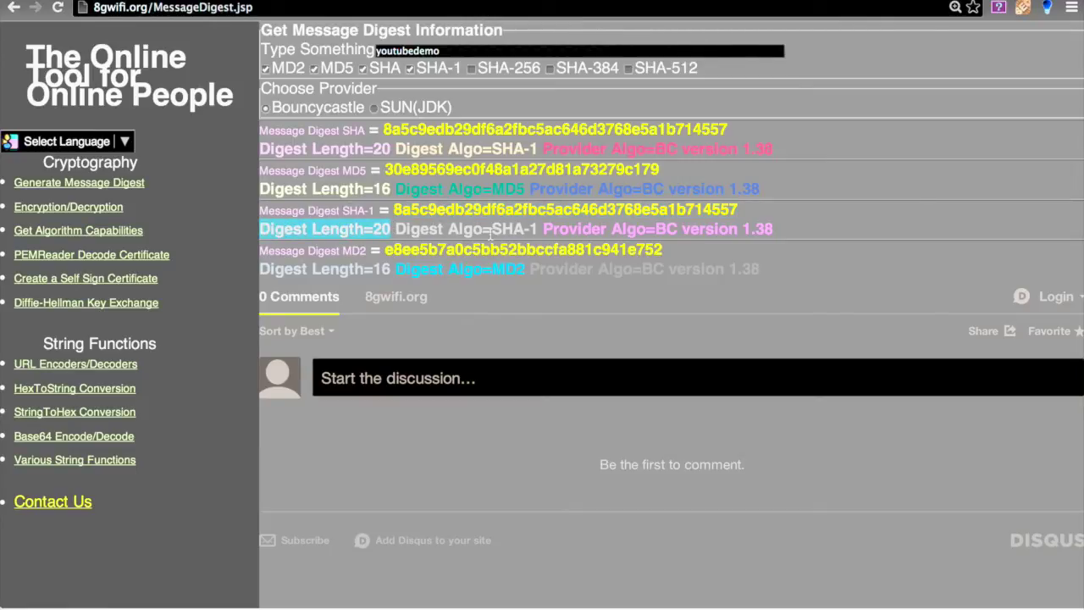
drag(492, 229, 536, 227)
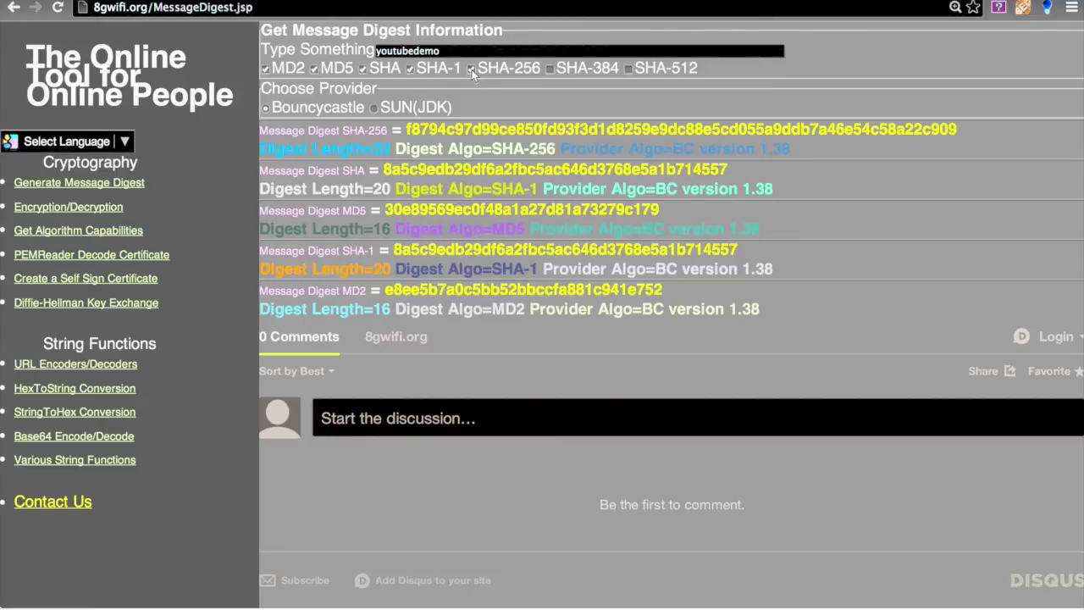
- Review the SHA-256 digest, length 32 and BC provider, then add SHA-384
double_click(465, 129)
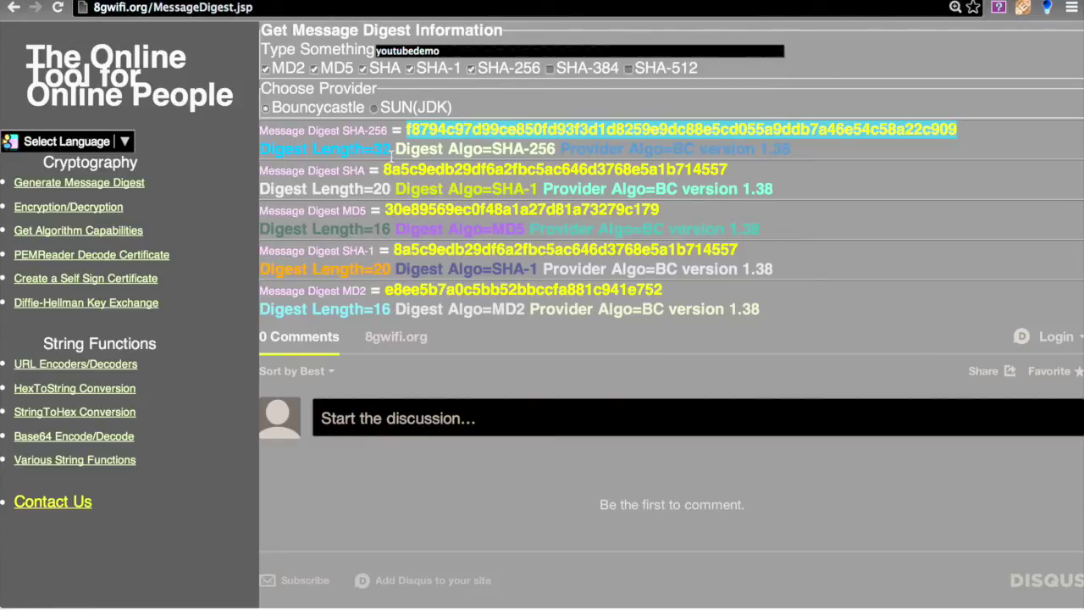
double_click(382, 149)
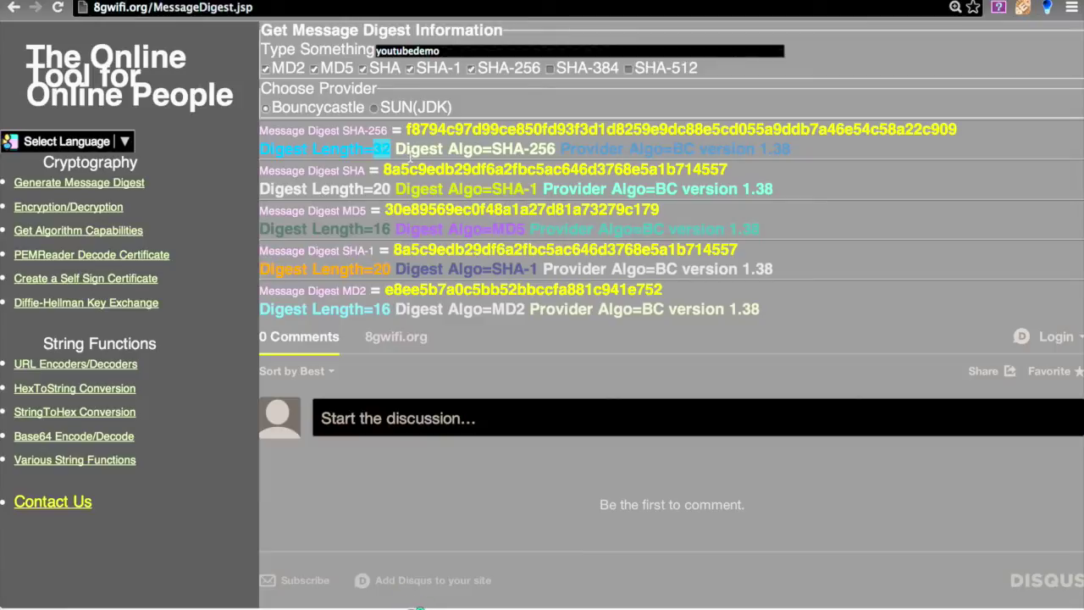
drag(492, 149, 554, 148)
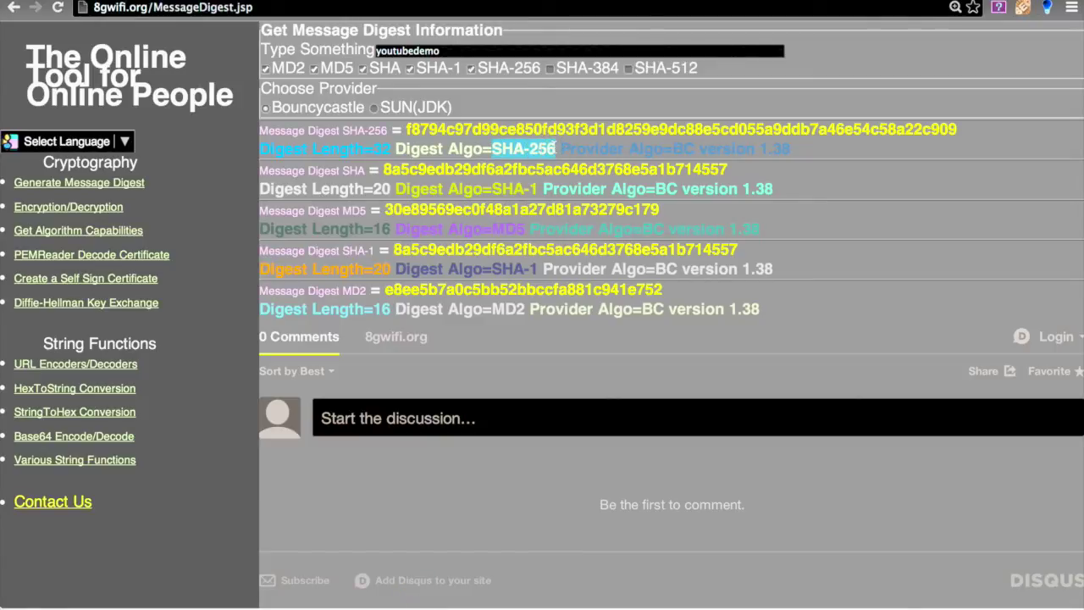
double_click(692, 149)
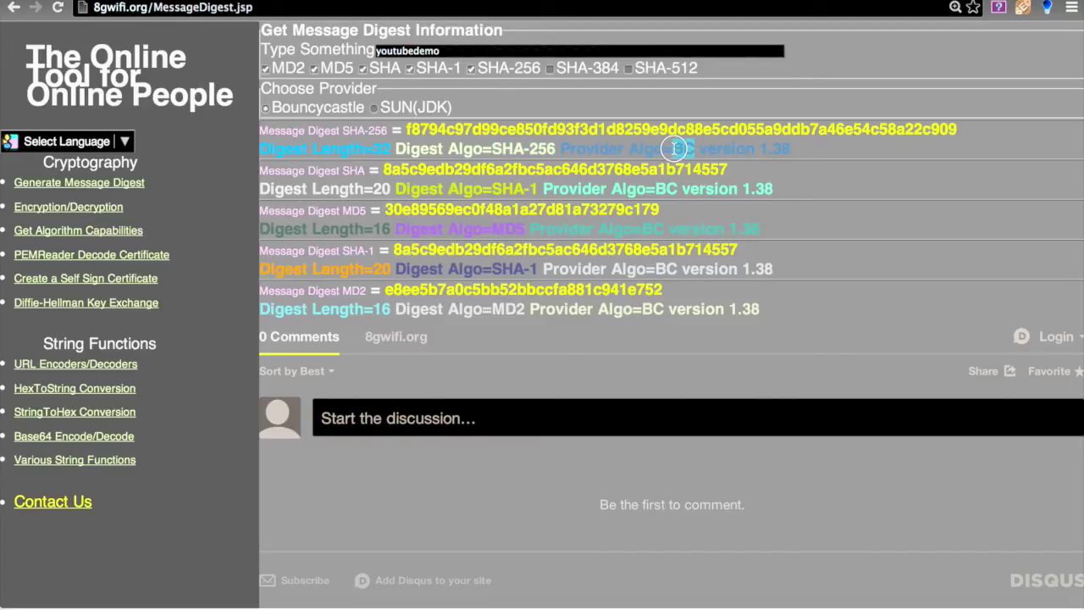
click(549, 69)
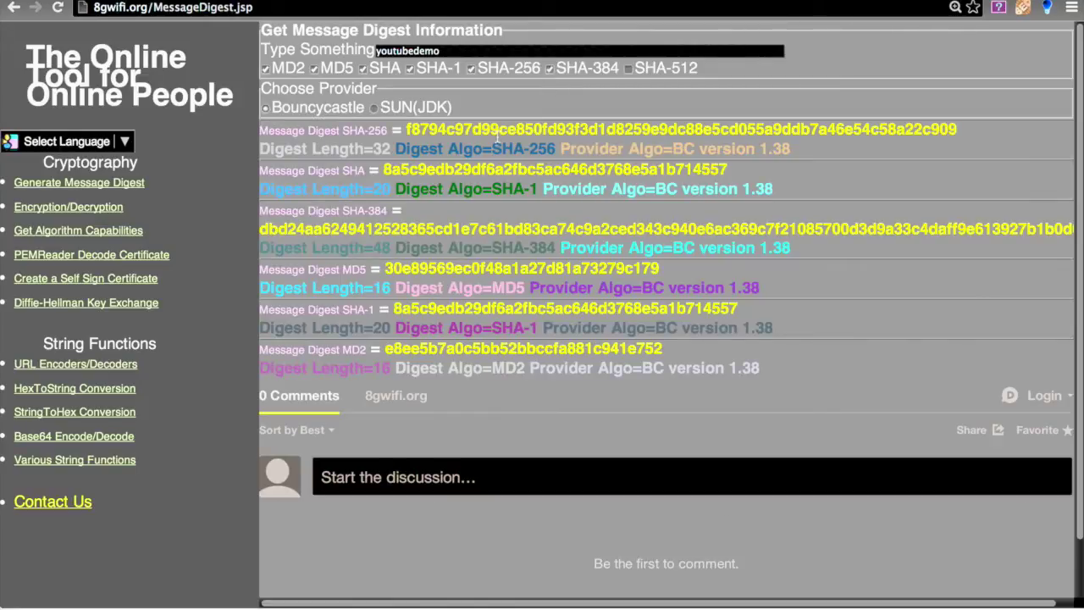
- Highlight the SHA-384 digest and its length 48
double_click(371, 227)
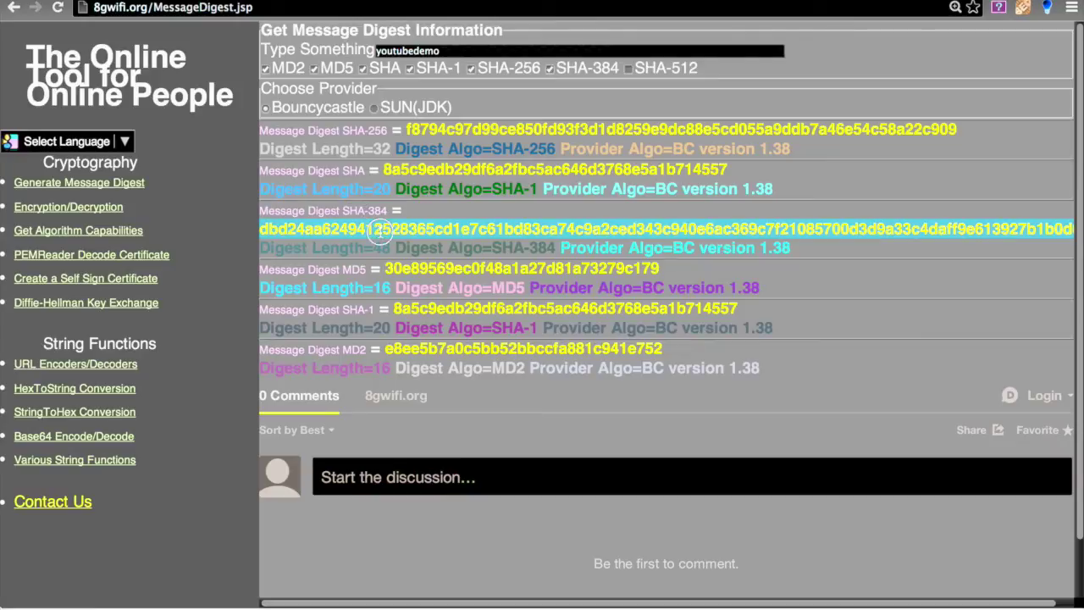
click(377, 247)
double_click(377, 247)
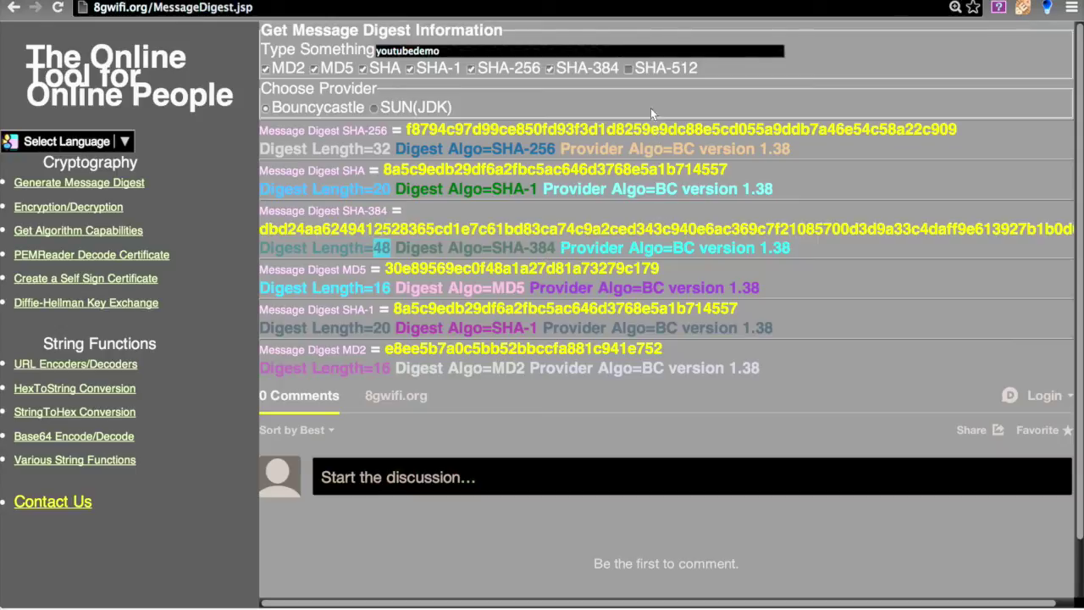
- Add SHA-512 and highlight its digest and length 64
click(630, 69)
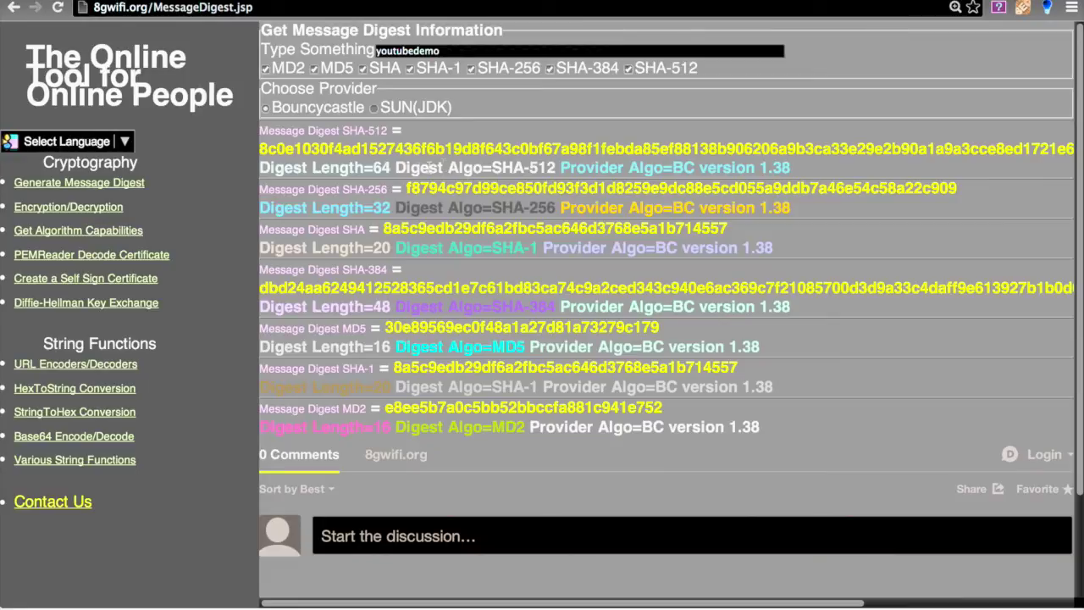
double_click(382, 168)
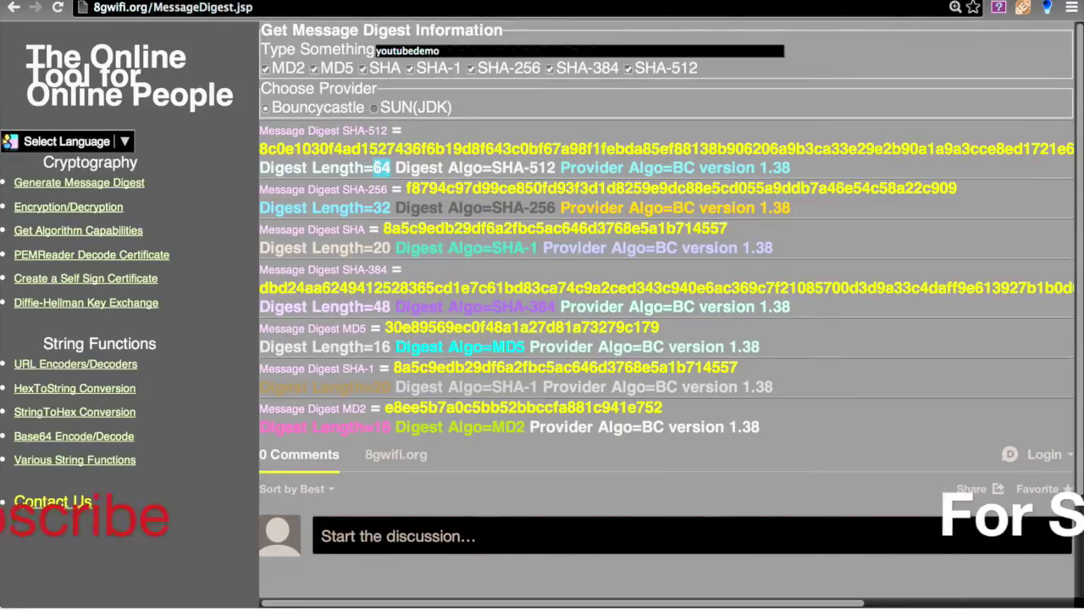
double_click(447, 150)
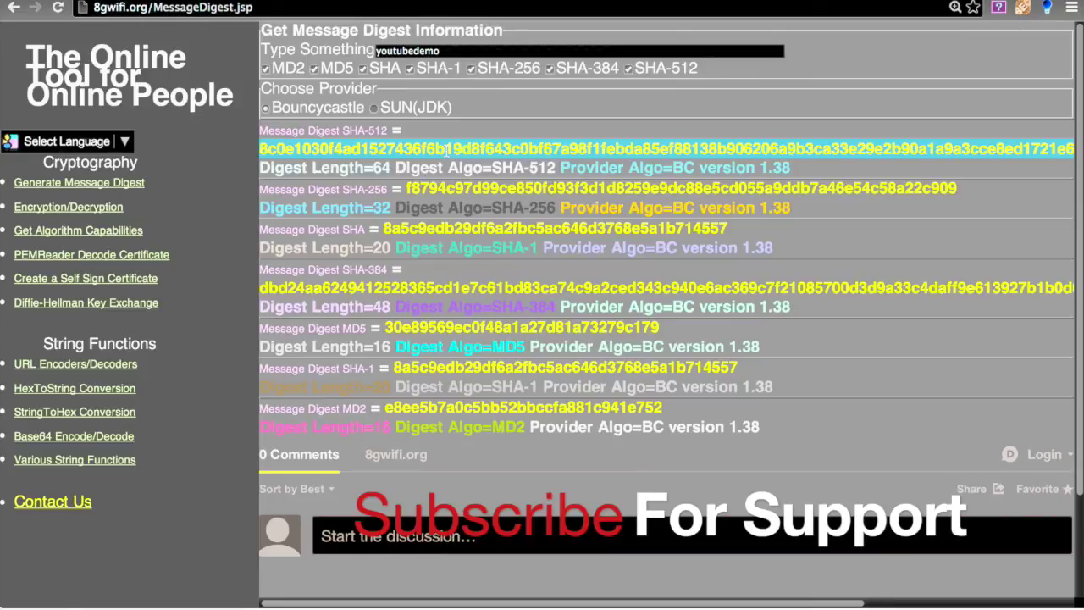